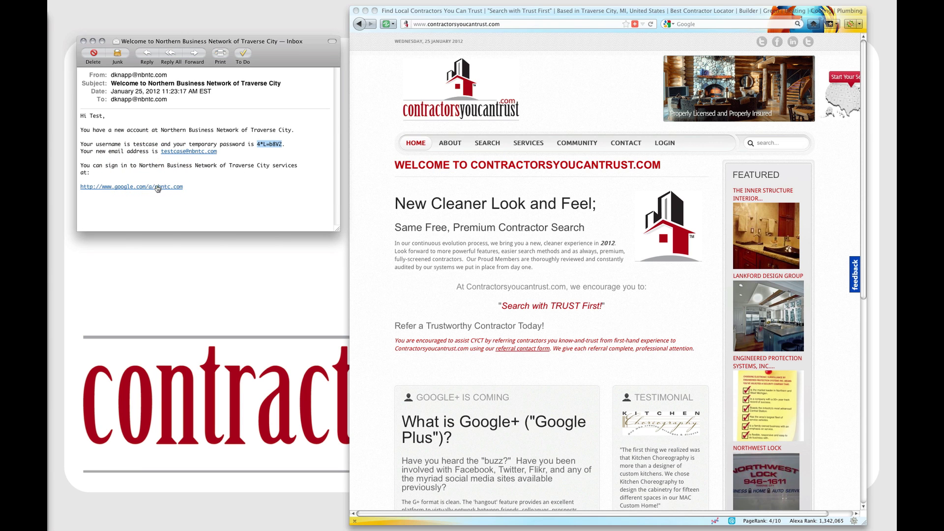
Step: Sign in from the welcome email's link with the username and temporary password, with 'Stay signed in' unchecked
click(157, 187)
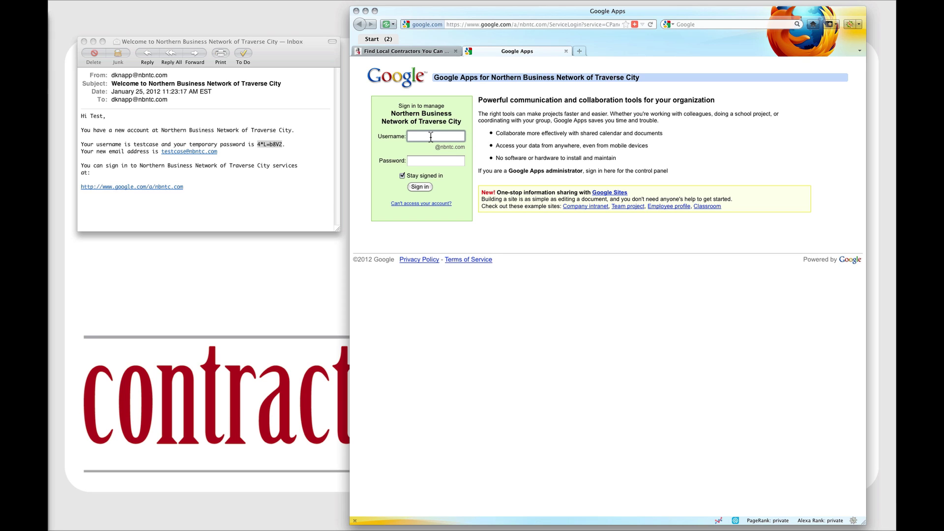
text(testcase)
click(418, 161)
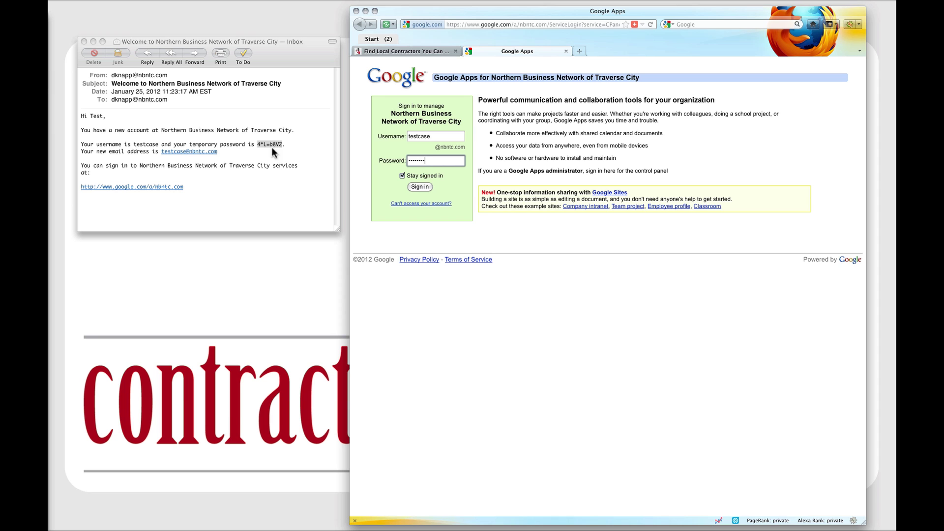
click(402, 175)
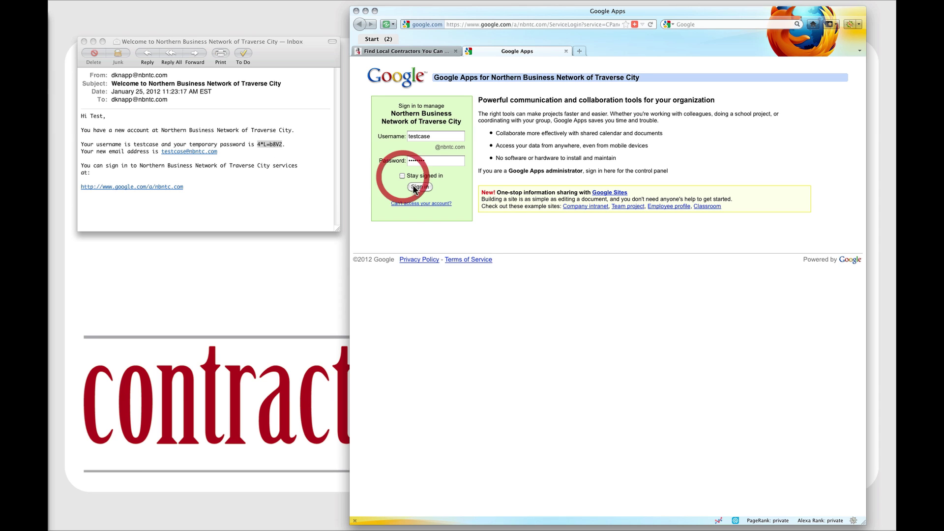
click(419, 187)
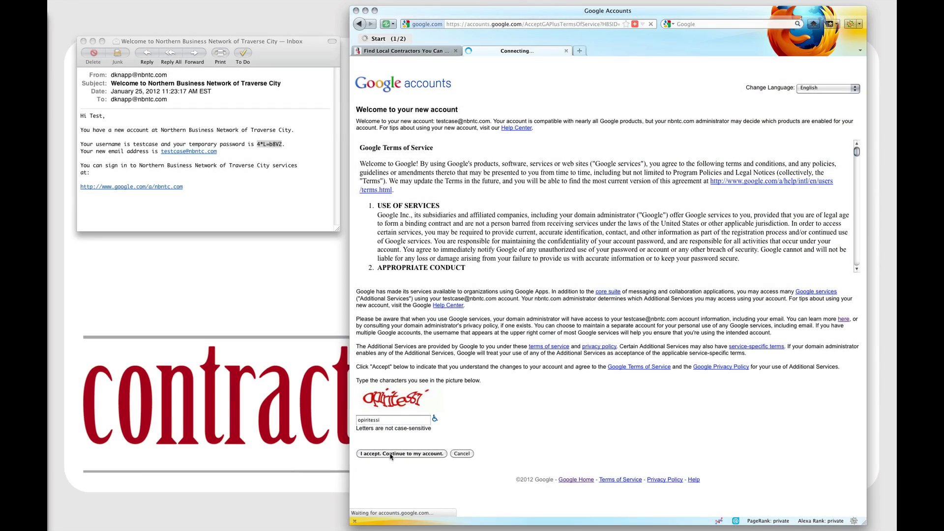
Step: Accept the terms and change the temporary password to a new password entered twice
click(391, 451)
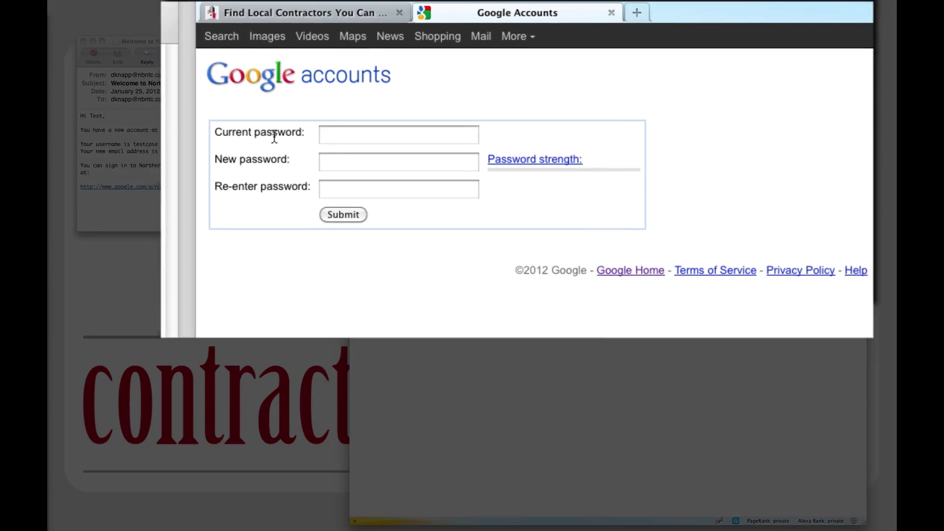
click(438, 114)
text(********)
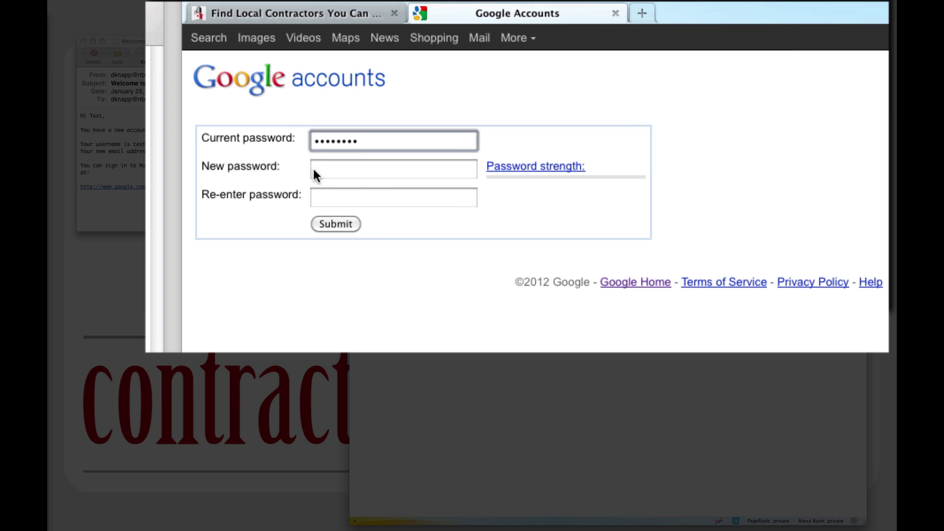
click(328, 172)
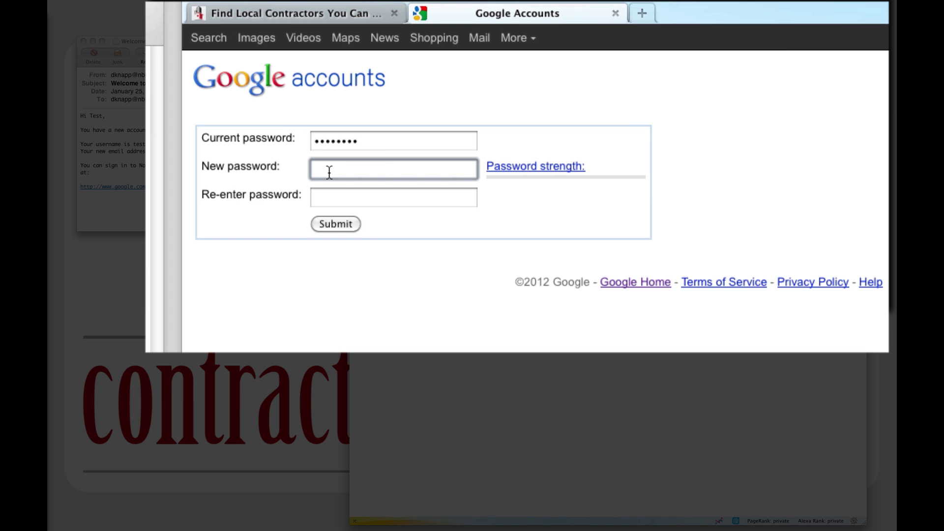
text(********)
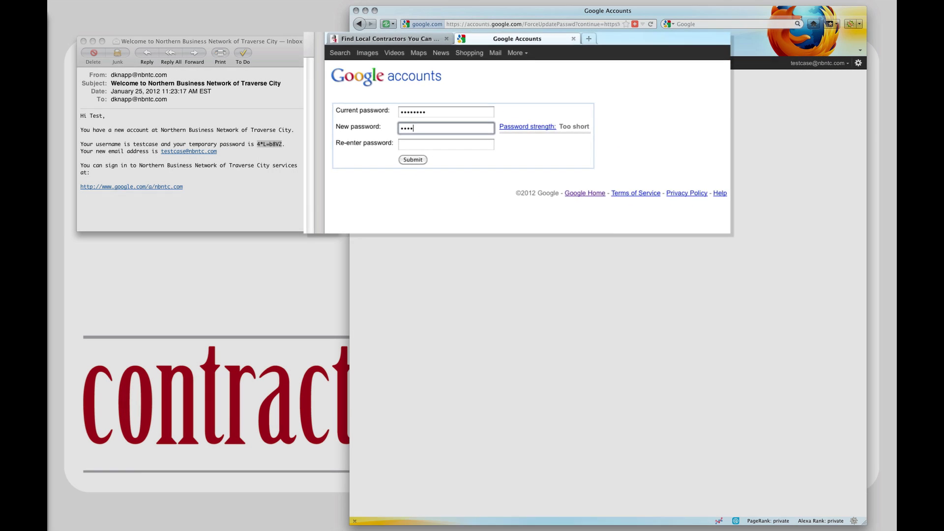
key(Tab)
text(********)
click(433, 156)
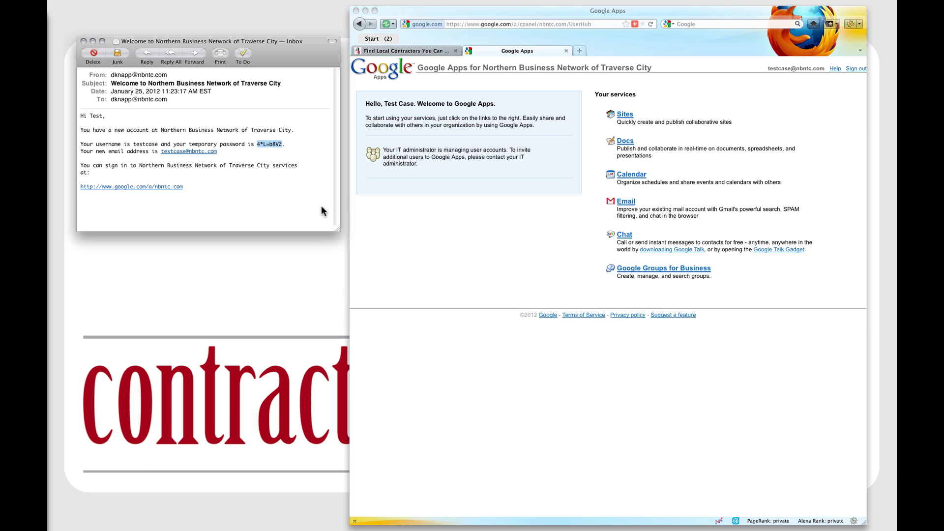
Step: Sign out of Google Apps and go to gmail.com
click(466, 207)
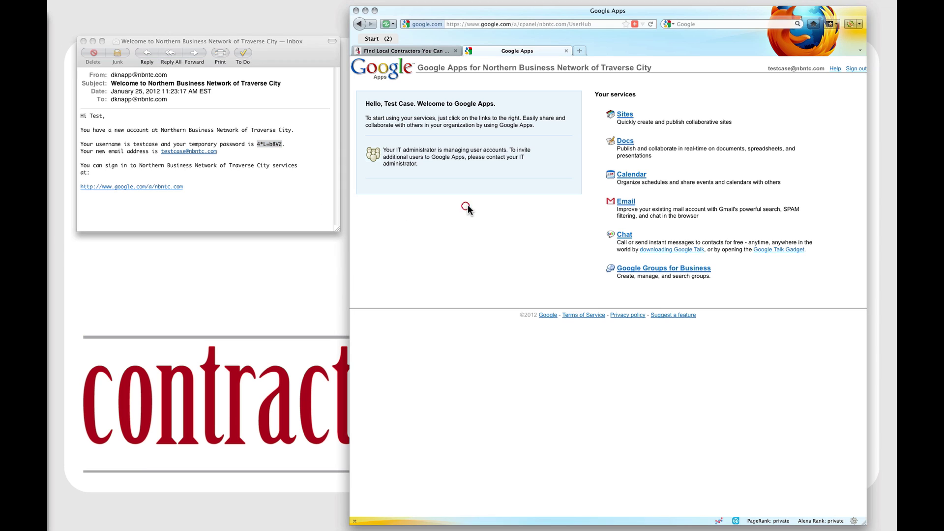
click(864, 70)
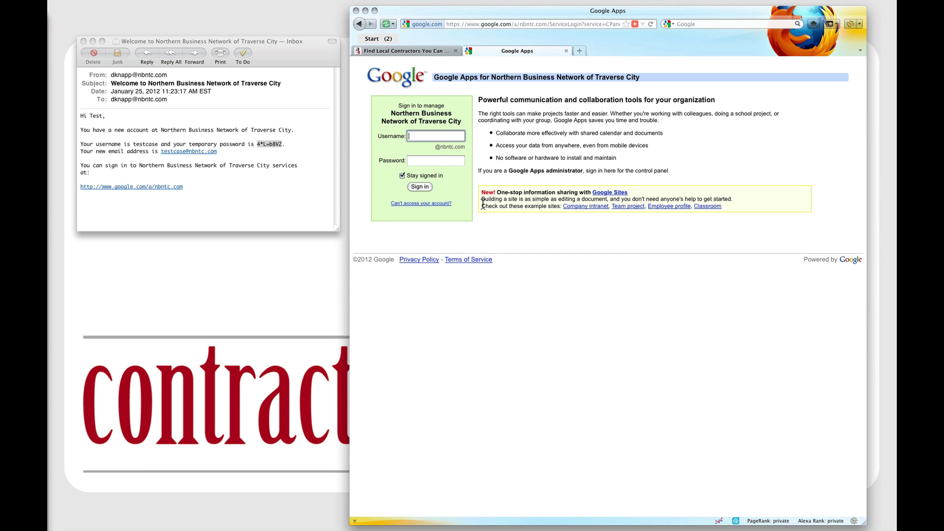
click(506, 25)
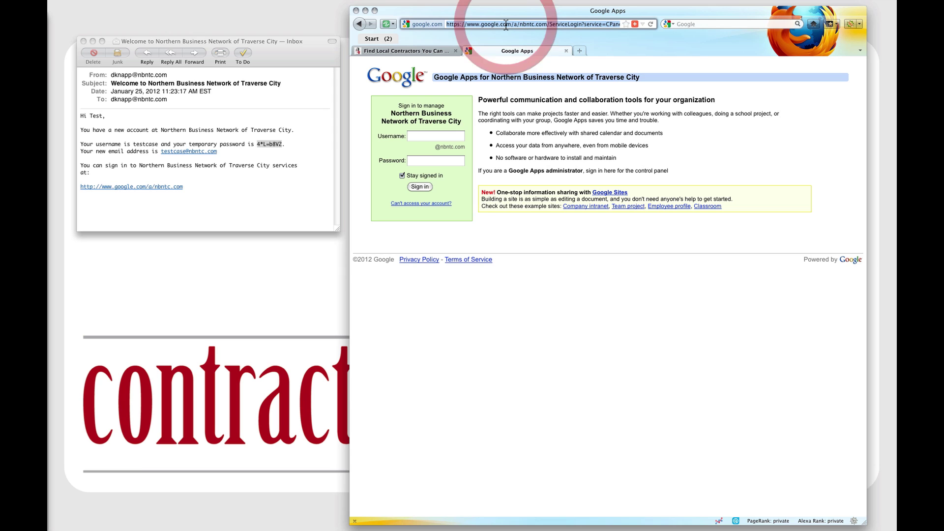
text(gmail.)
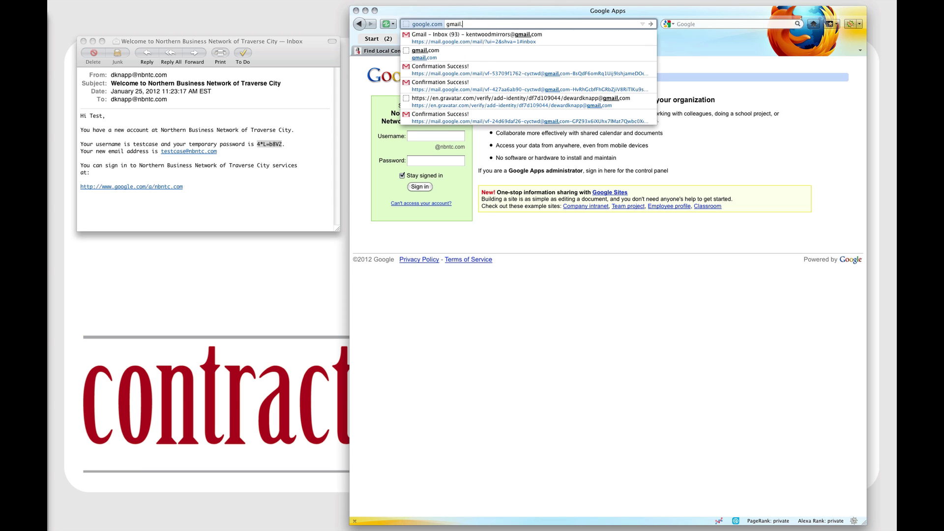
text(com)
key(Return)
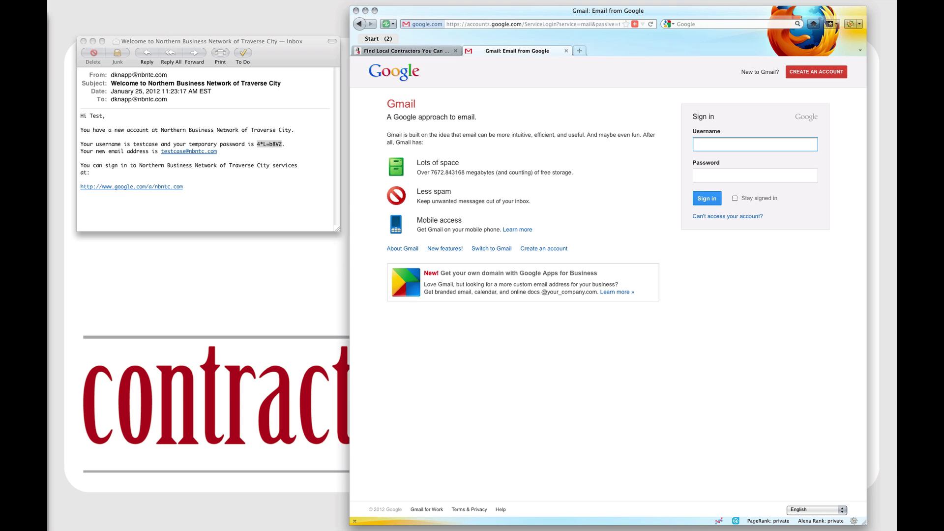
Step: Sign in to Gmail with the account's e-mail address and password, letting Firefox remember it
key(Tab)
key(Return)
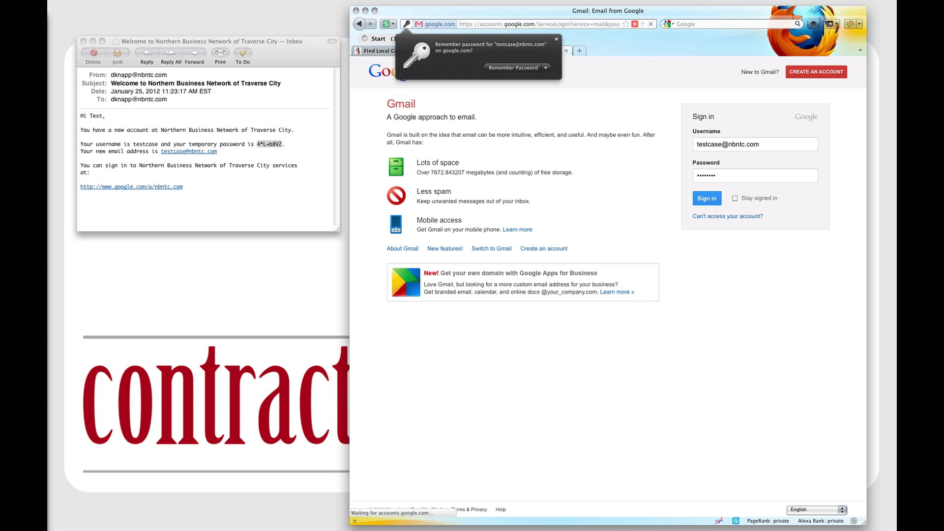
click(495, 69)
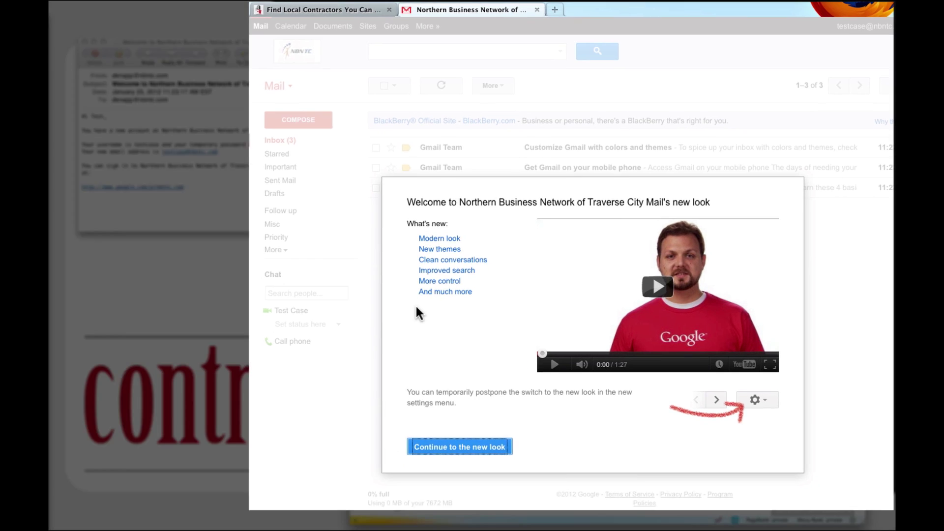
Step: Choose 'Continue to the new look' to dismiss Gmail's welcome introduction
click(467, 473)
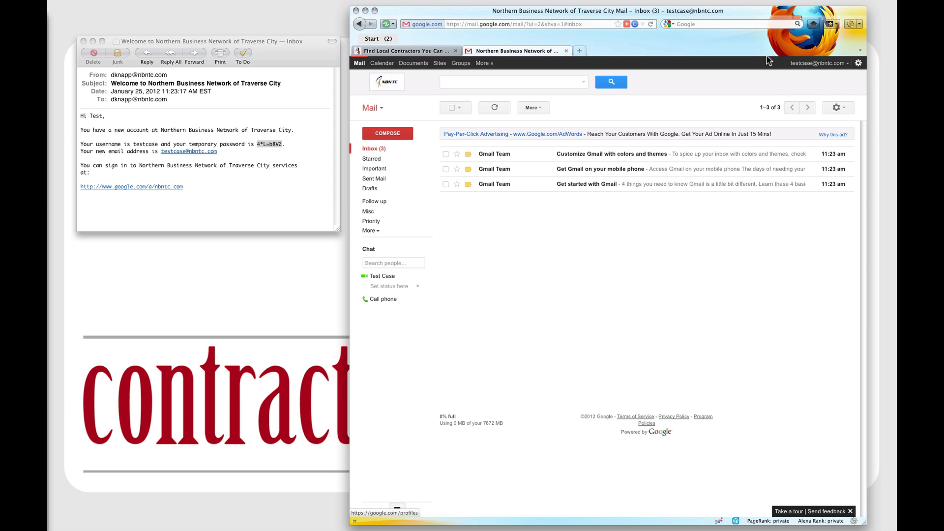
click(861, 67)
Step: Select Enable IMAP on the Forwarding and POP/IMAP settings tab and save changes
click(844, 82)
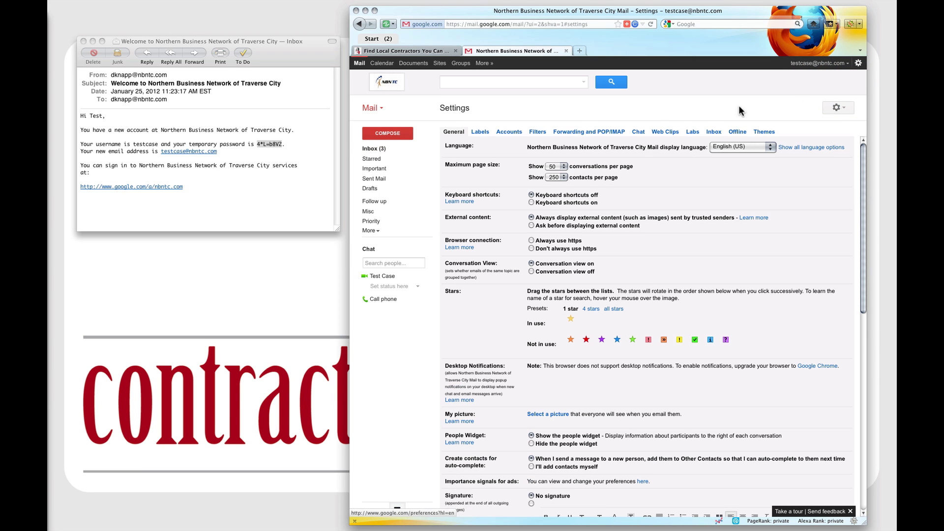
click(573, 132)
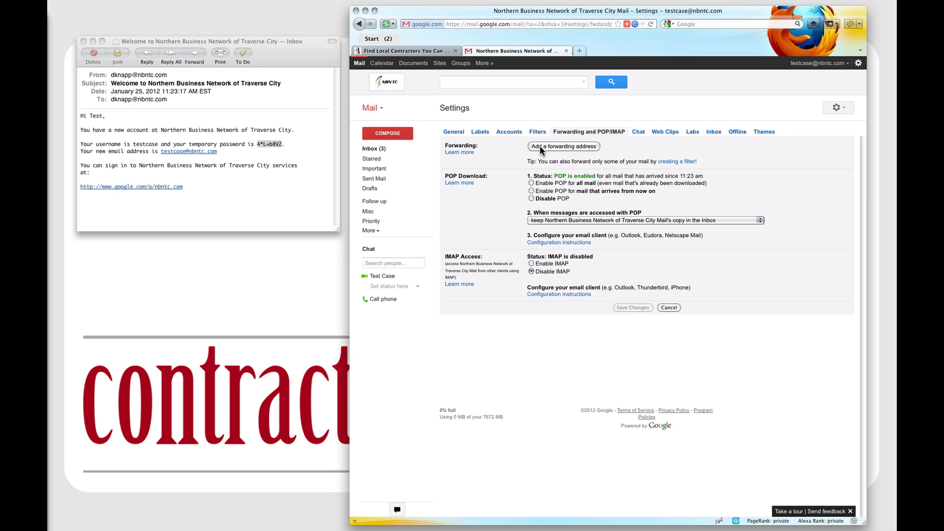
click(531, 263)
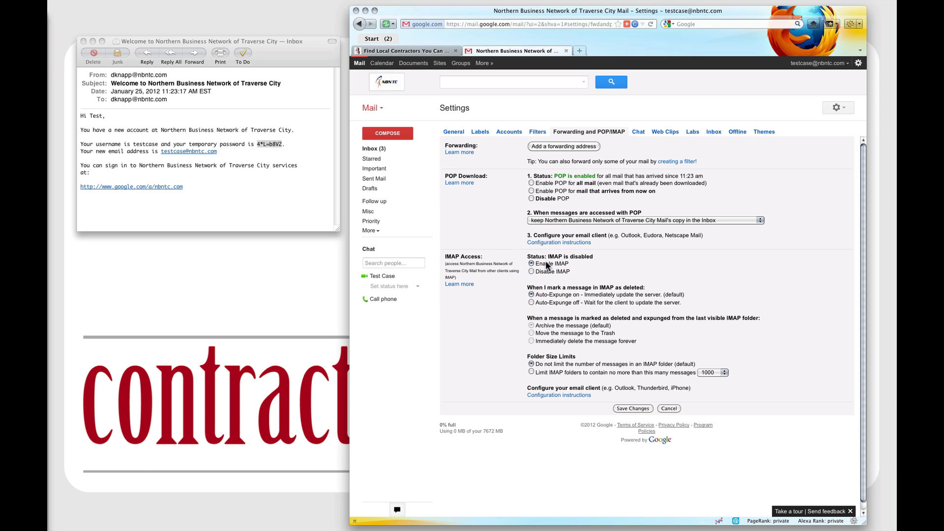
click(632, 408)
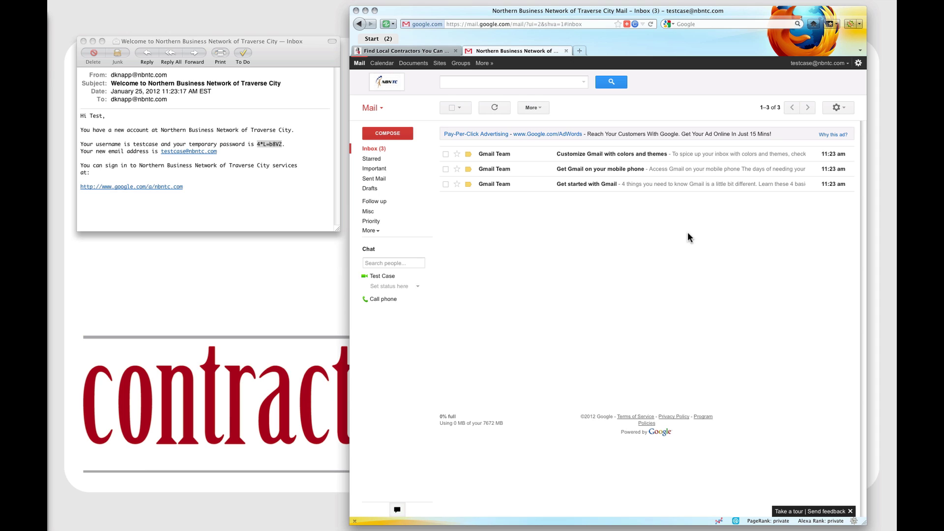
Step: Open Gmail's Forwarding and POP/IMAP settings
click(841, 109)
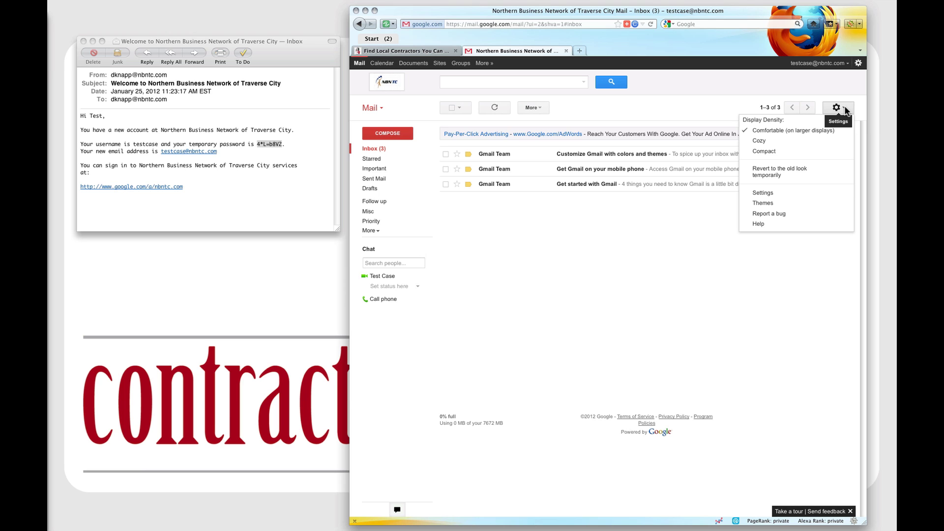
click(762, 192)
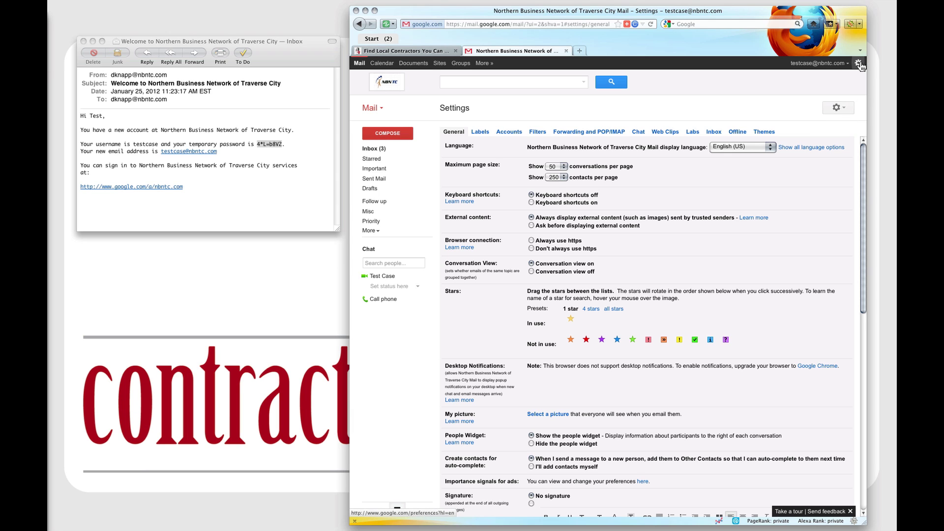
click(596, 135)
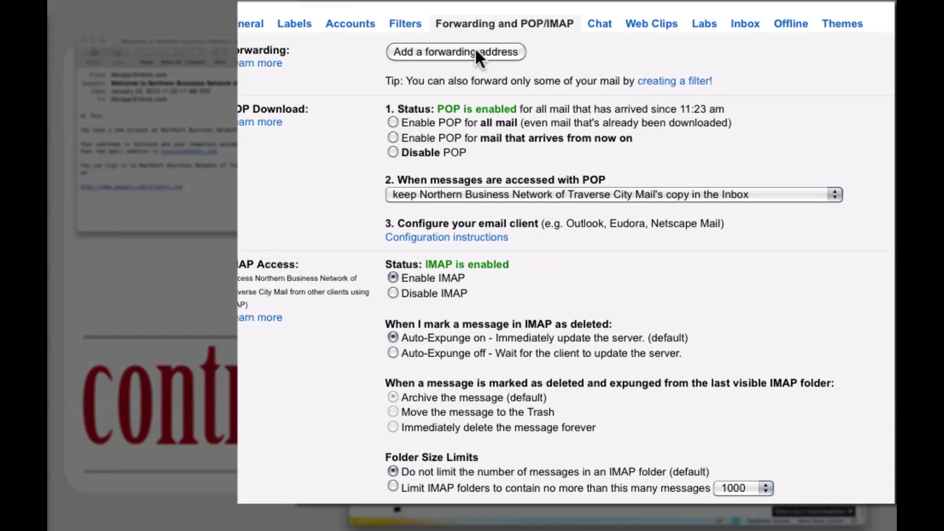
Step: Add the colleague's e-mail as a forwarding address and approve sending the confirmation code
click(565, 122)
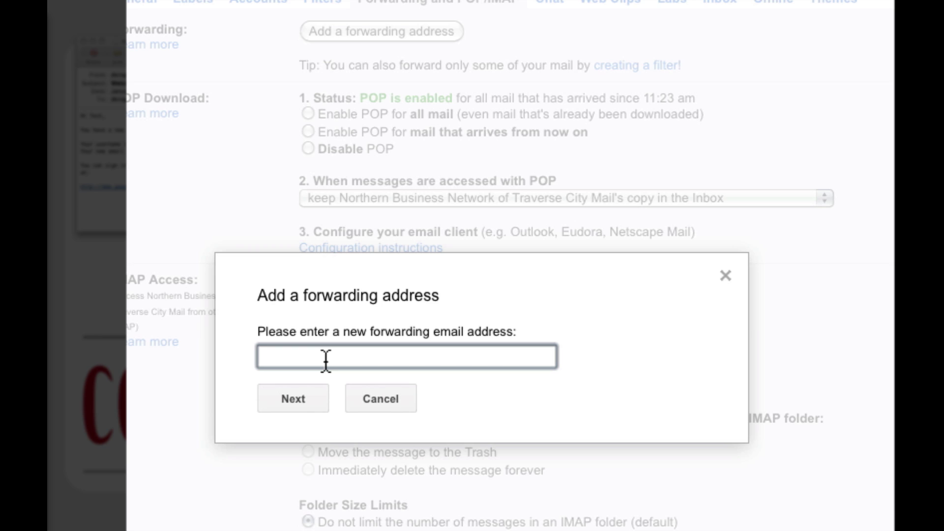
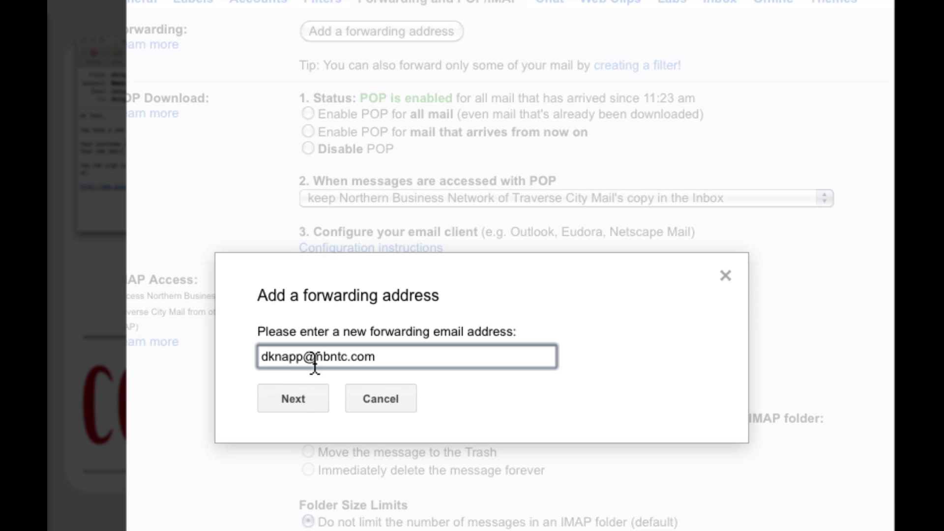
click(289, 399)
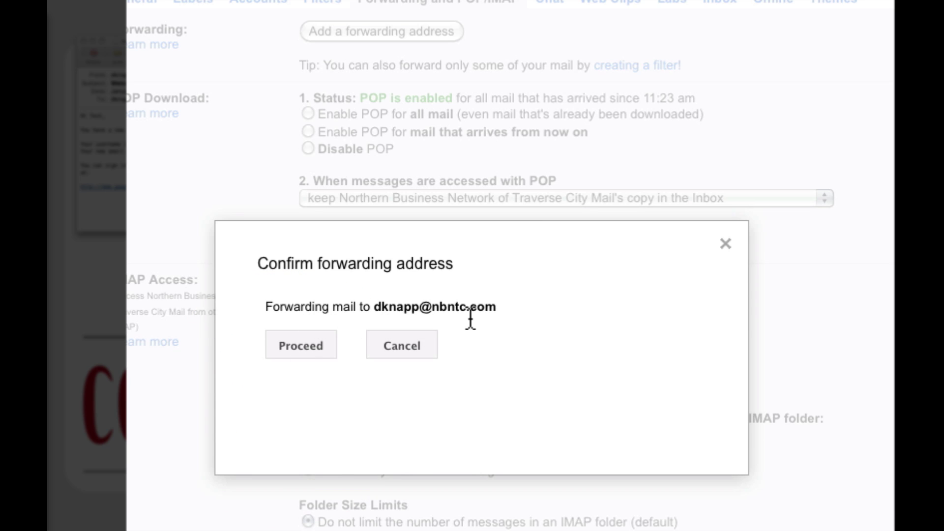
click(308, 342)
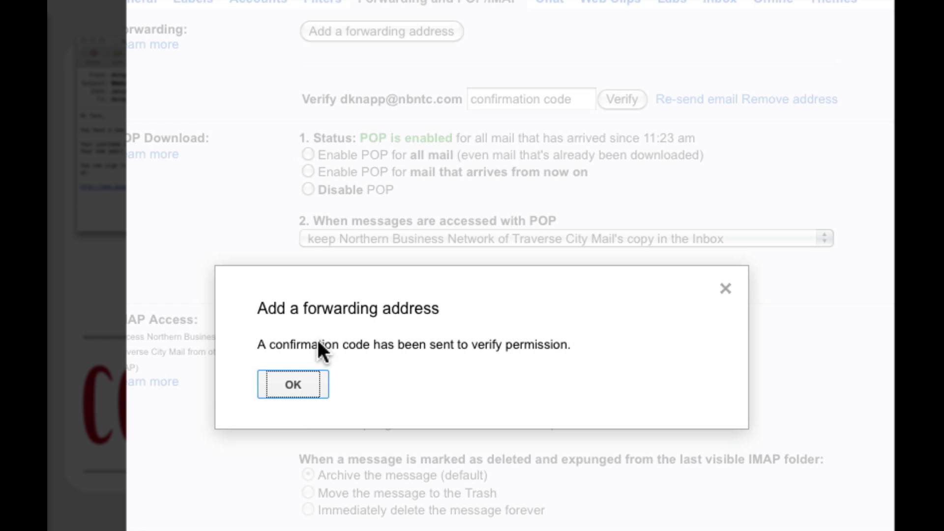
key(super+Tab)
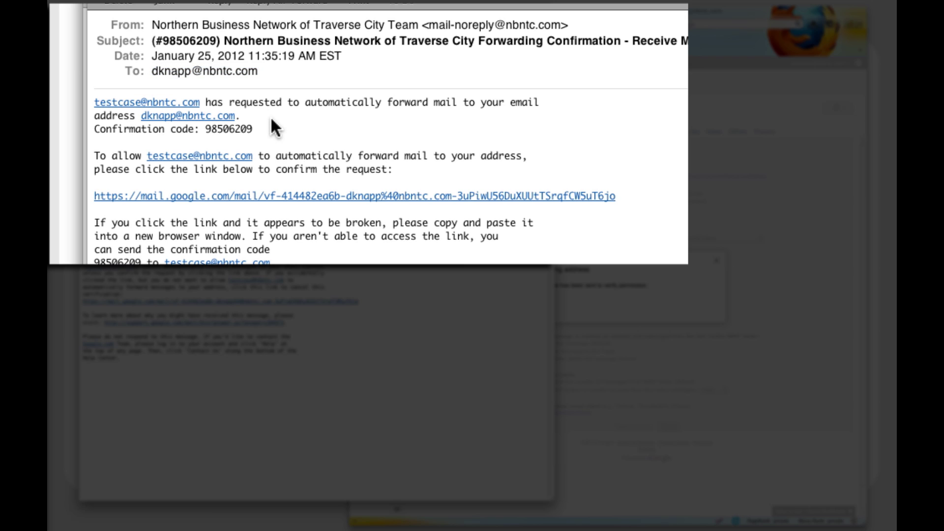
Step: Copy the confirmation code from the Apple Mail message and paste it into Gmail's Verify field
double_click(244, 129)
key(super+c)
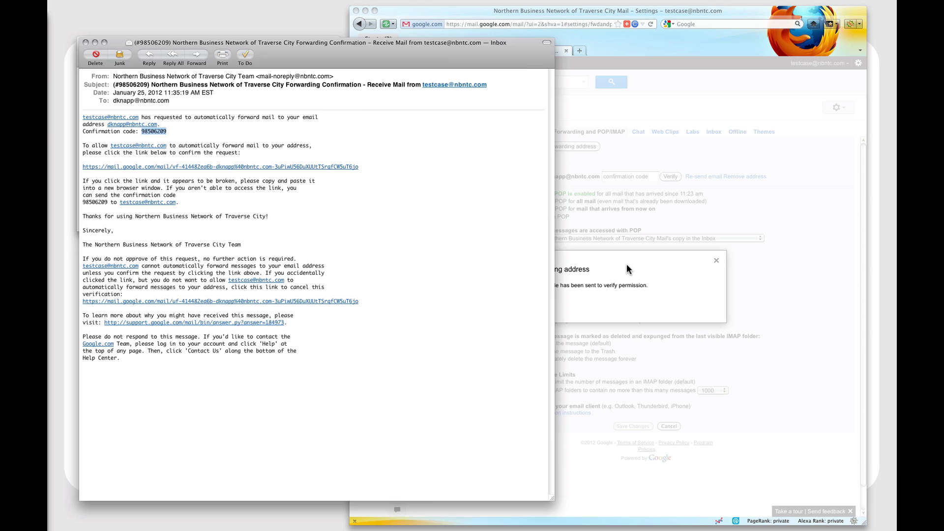
click(626, 263)
click(529, 303)
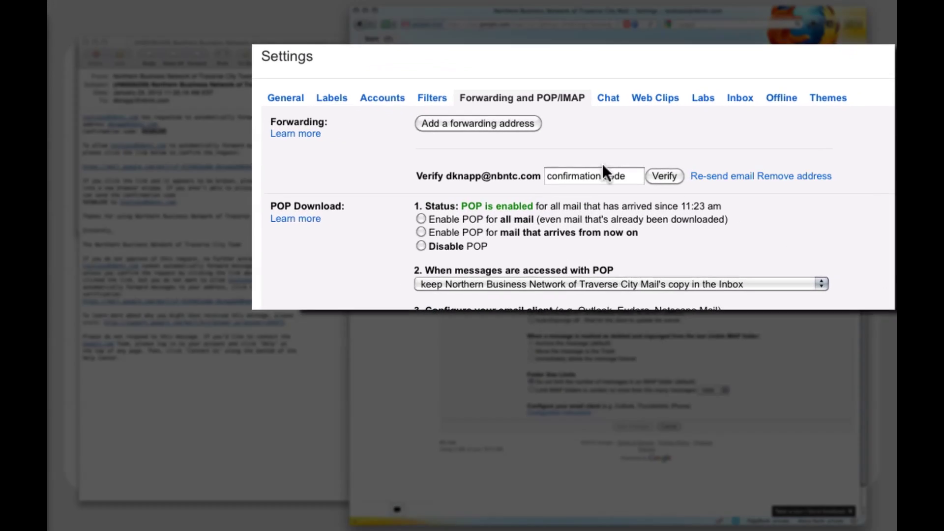
click(624, 176)
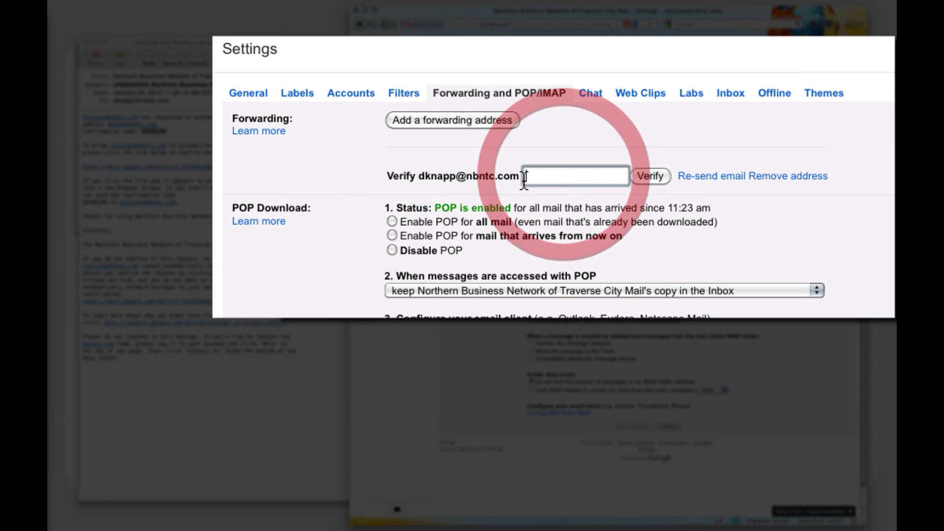
key(super+v)
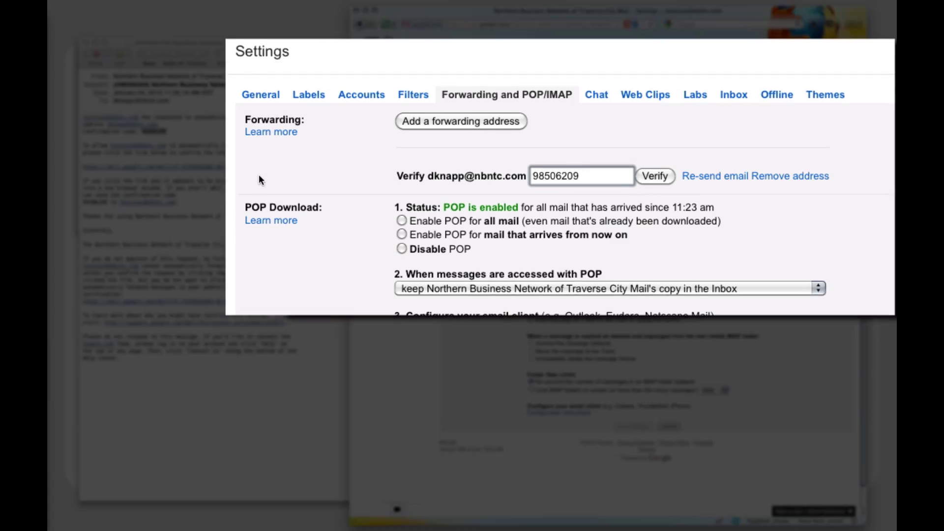
click(257, 147)
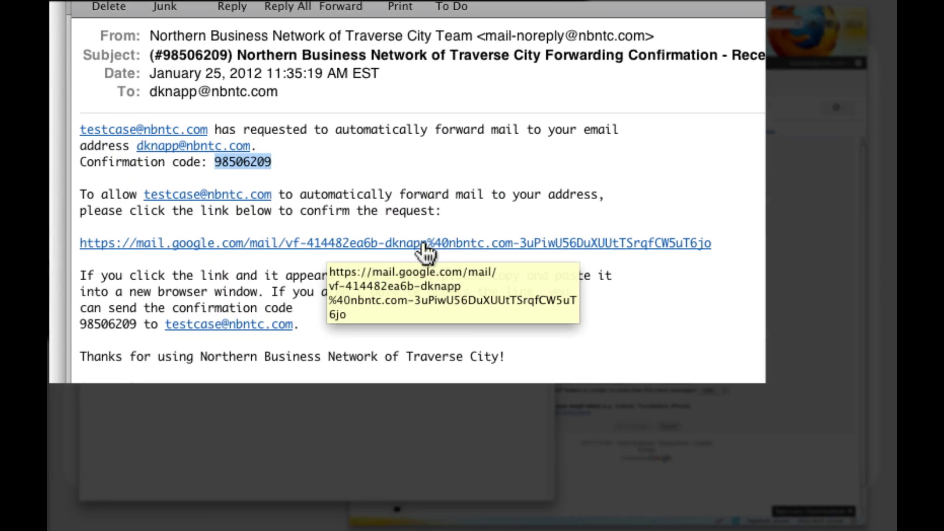
Step: Follow the email's confirmation link to approve forwarding, then return to the Gmail settings tab
click(613, 243)
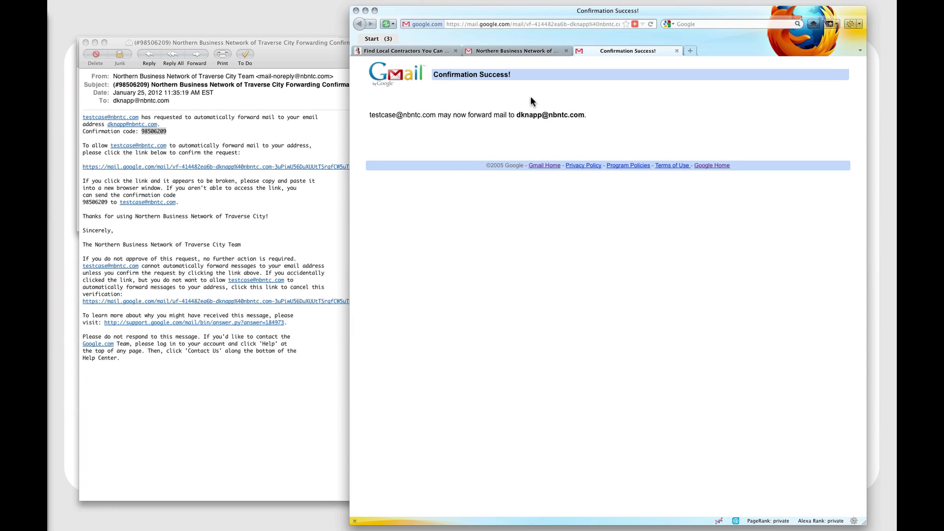
click(524, 50)
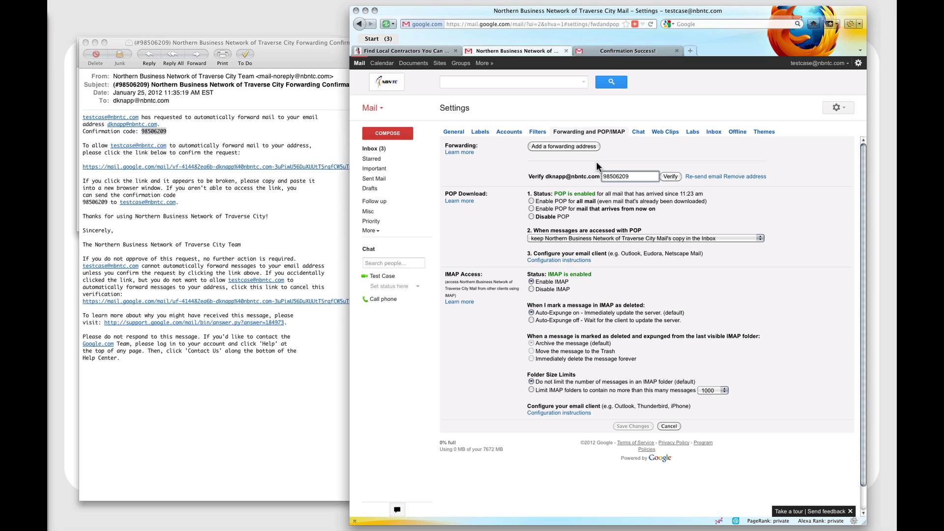
Step: Clear the code from the Verify field and reload the settings page
click(581, 164)
double_click(614, 176)
key(BackSpace)
click(569, 116)
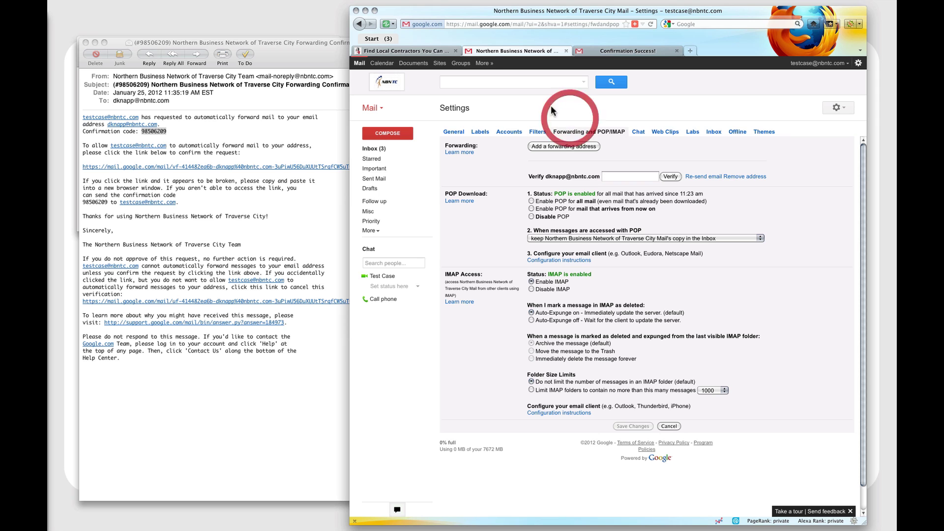
click(651, 24)
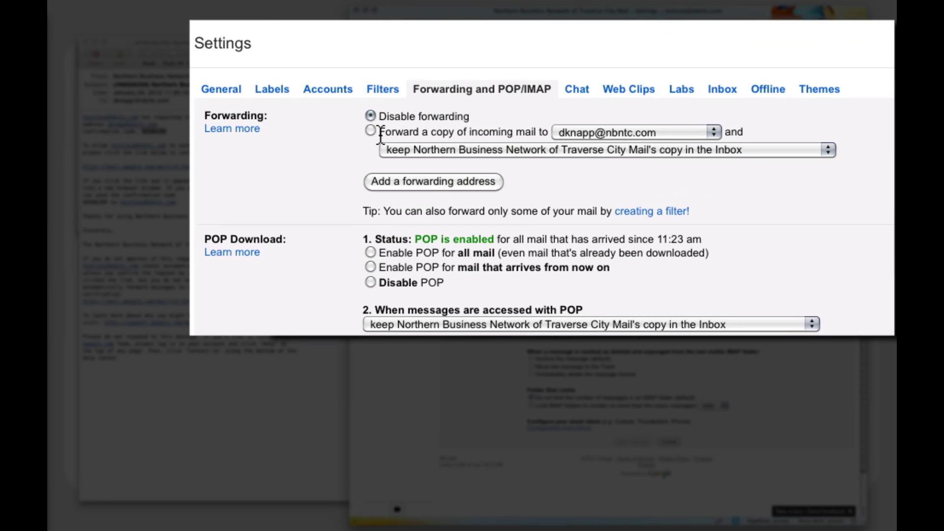
Step: Select 'Forward a copy of incoming mail to' with the verified address as target
click(370, 130)
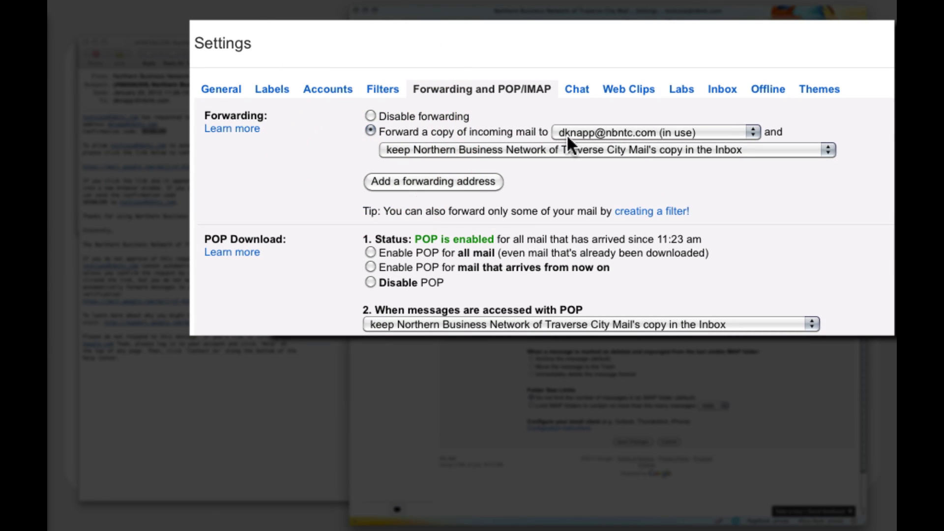
click(707, 131)
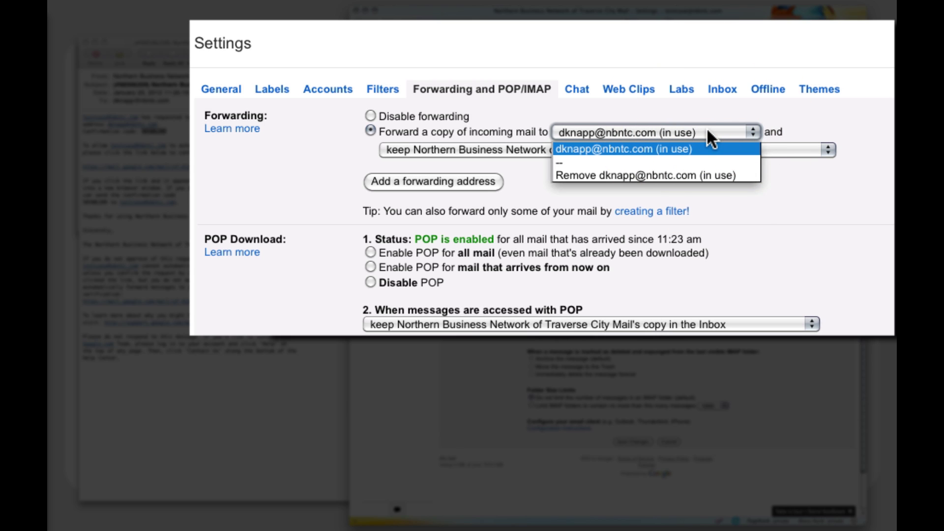
click(707, 128)
click(707, 127)
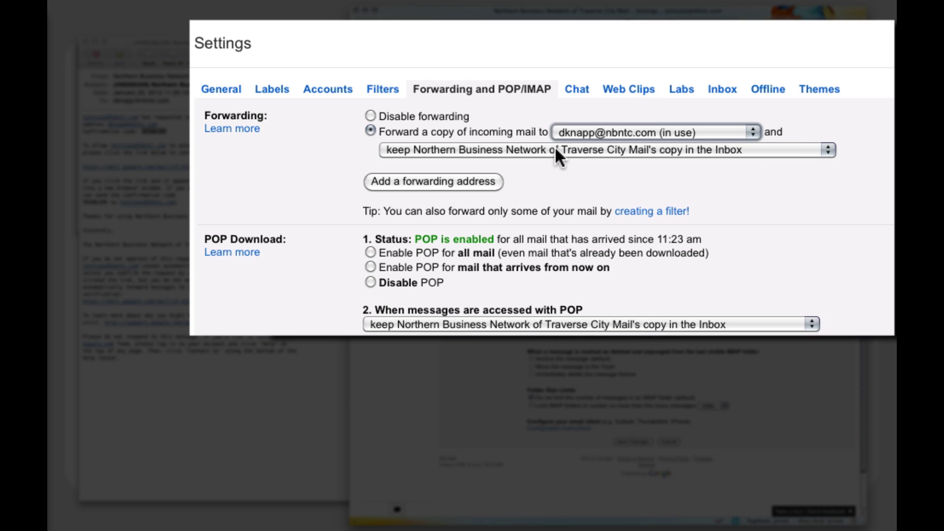
Step: Set the second forwarding dropdown to keep Gmail's copy in the Inbox
click(726, 146)
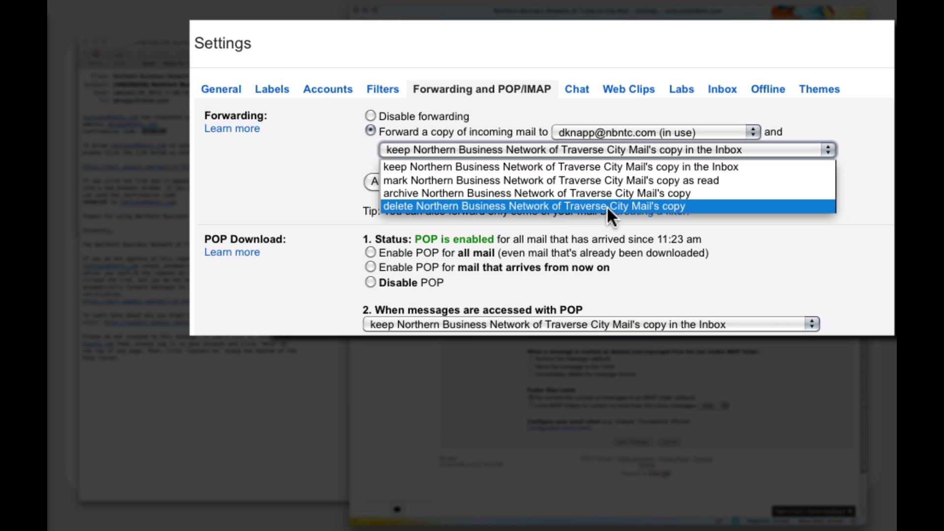
click(291, 169)
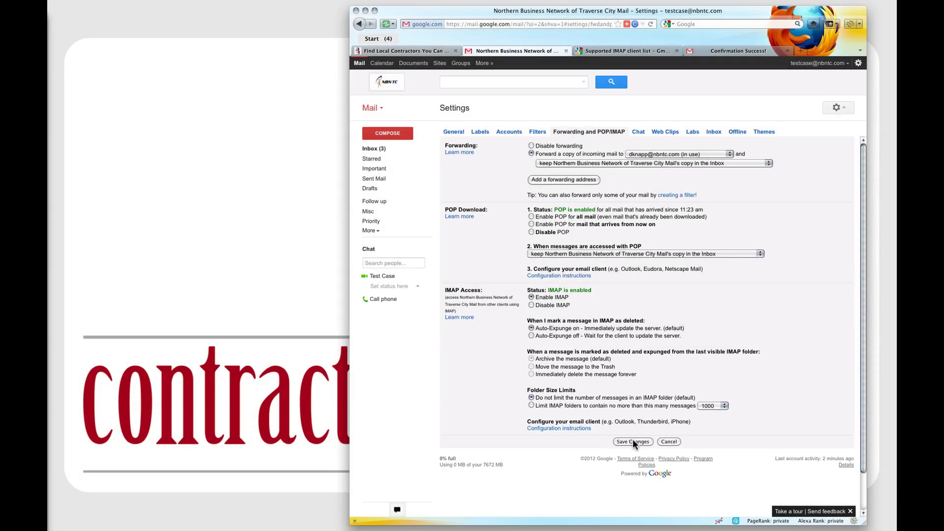
Step: Save the forwarding changes, then reopen Forwarding and POP/IMAP to confirm the Inbox copy and IMAP
click(633, 441)
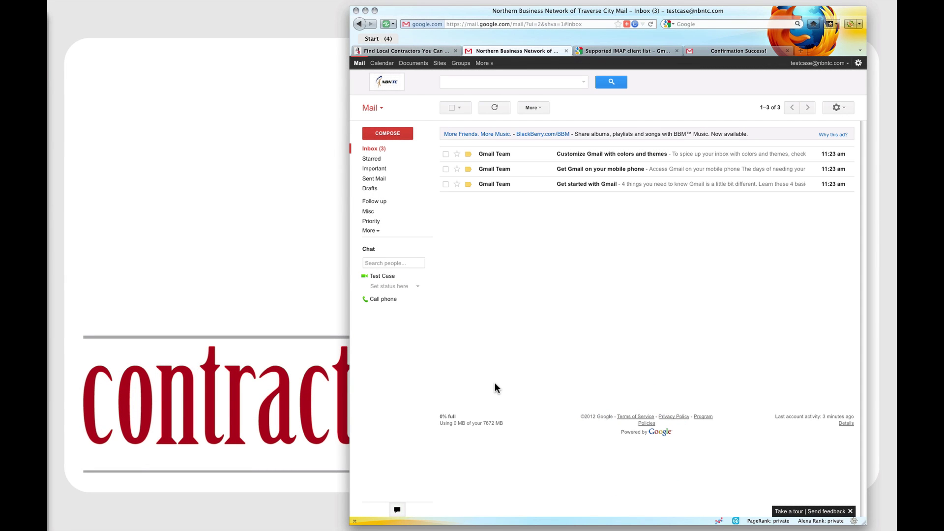
click(836, 107)
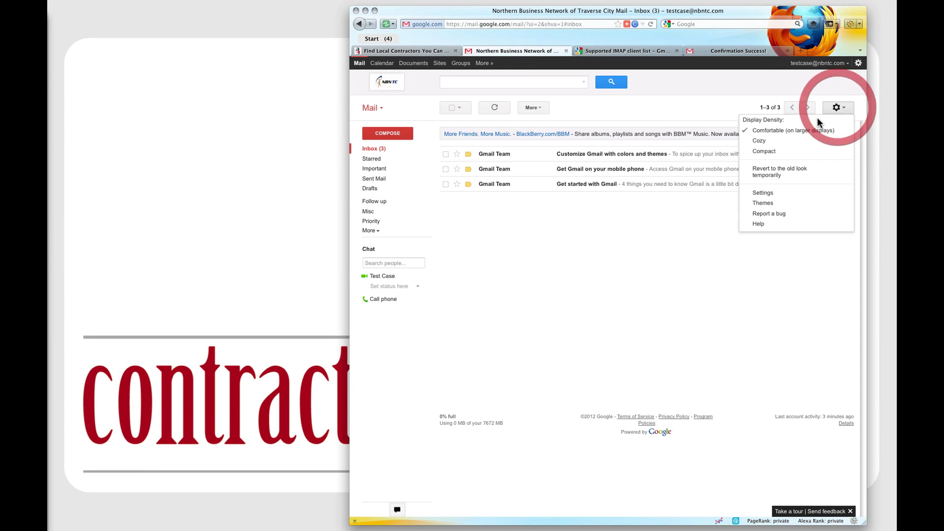
click(765, 190)
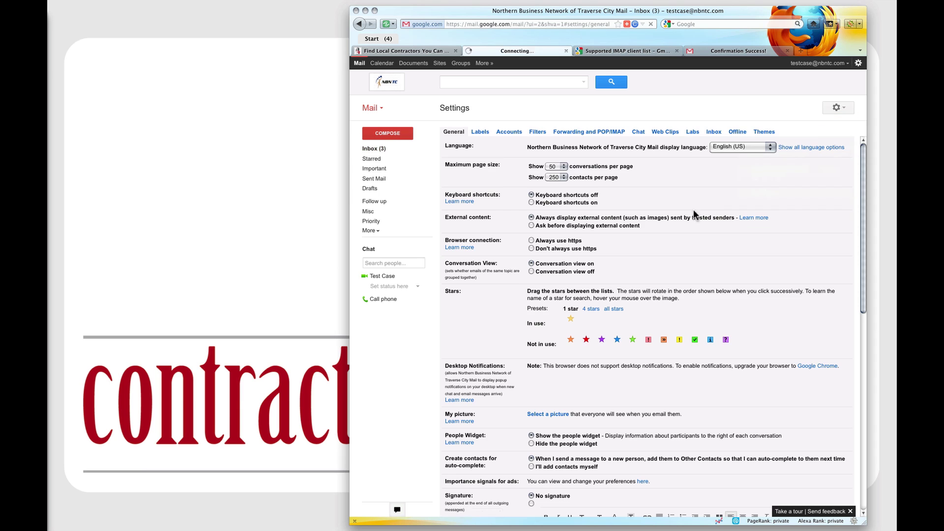
click(560, 132)
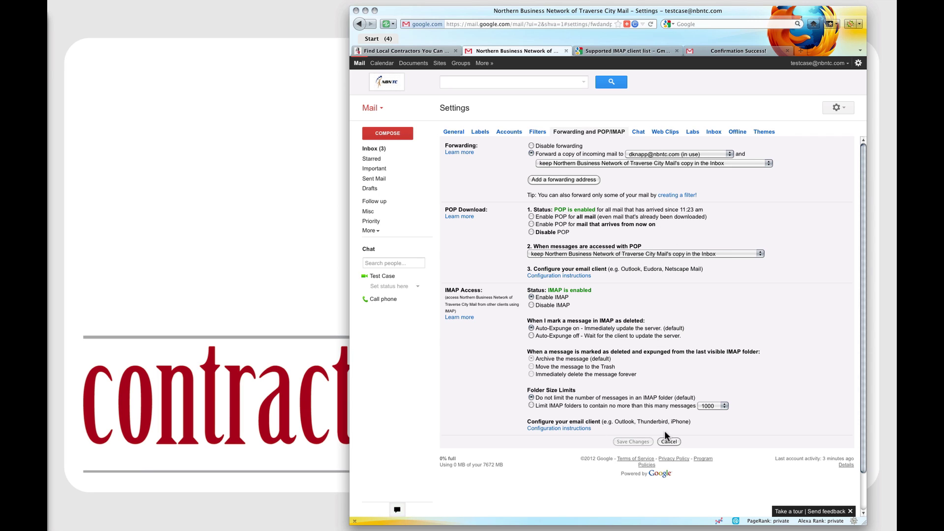
click(618, 441)
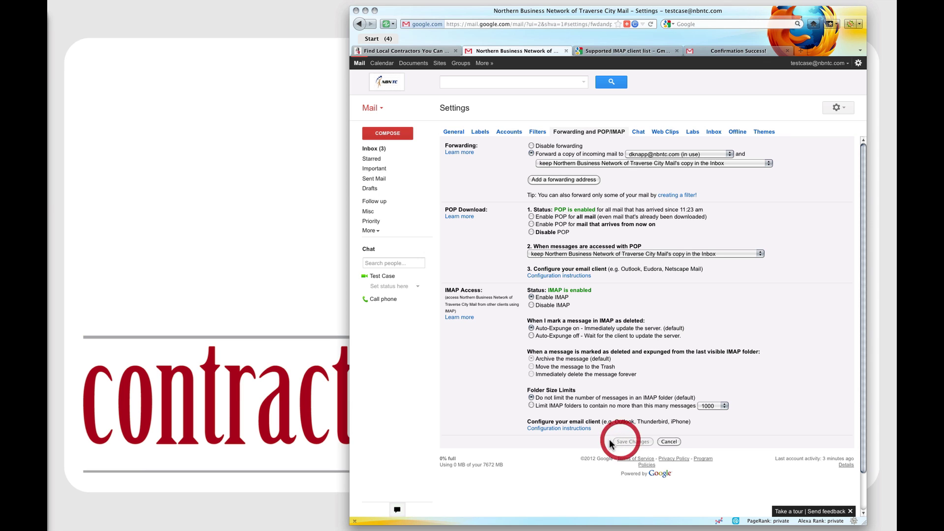